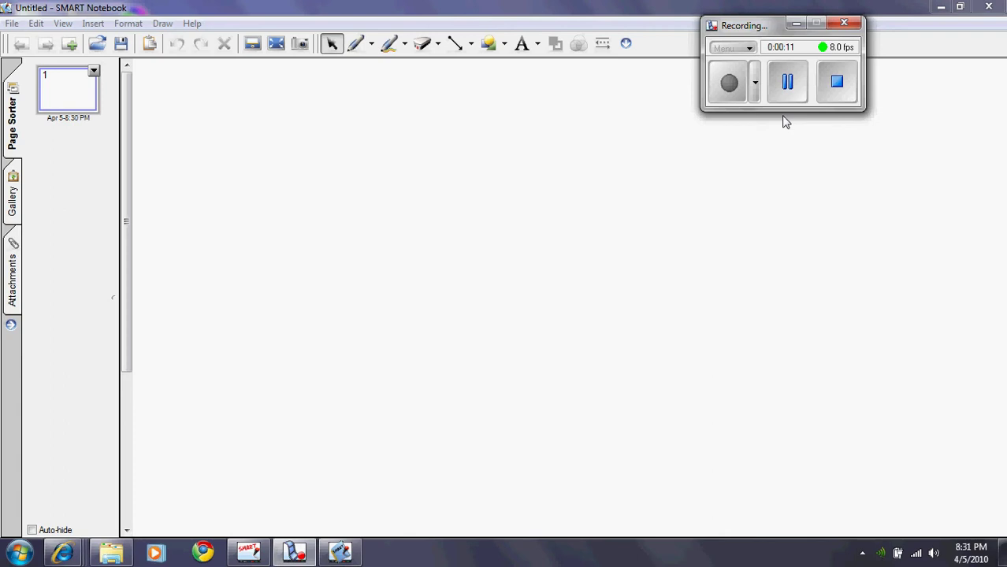
# Step: Draw an outlined triangle at the upper left, then a square beside it
pyautogui.click(506, 44)
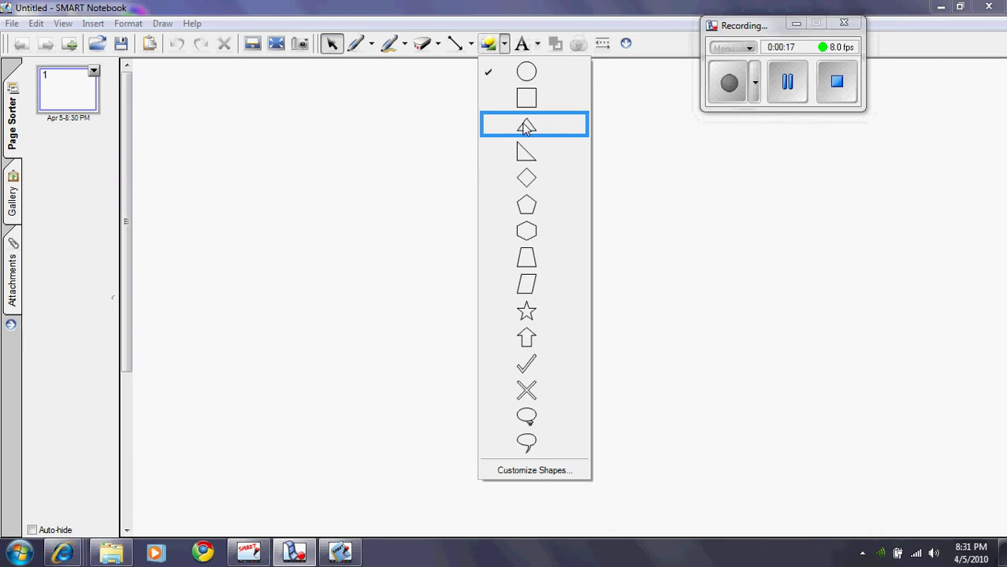
pyautogui.click(527, 125)
pyautogui.moveTo(241, 107); pyautogui.dragTo(178, 176)
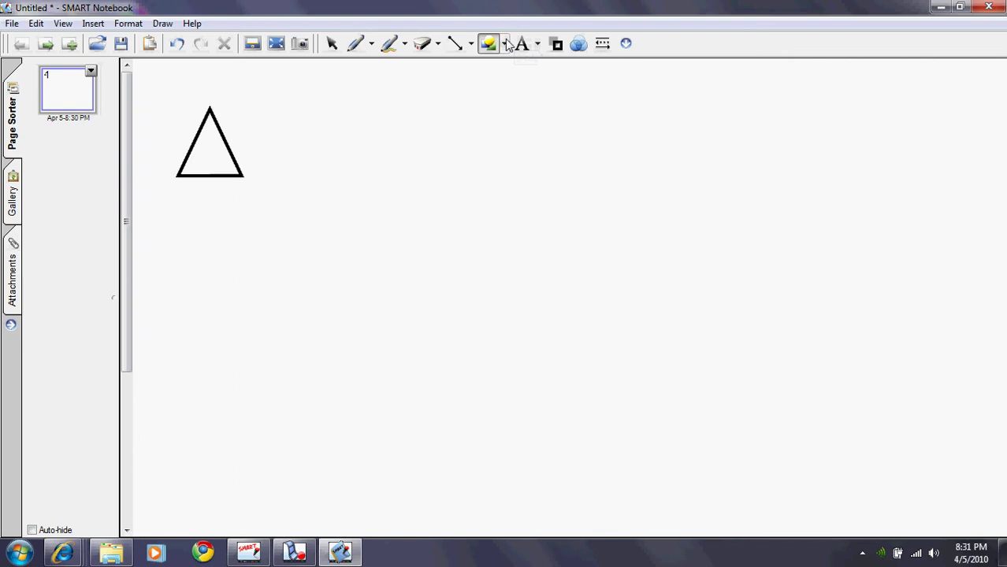
pyautogui.click(505, 44)
pyautogui.click(526, 97)
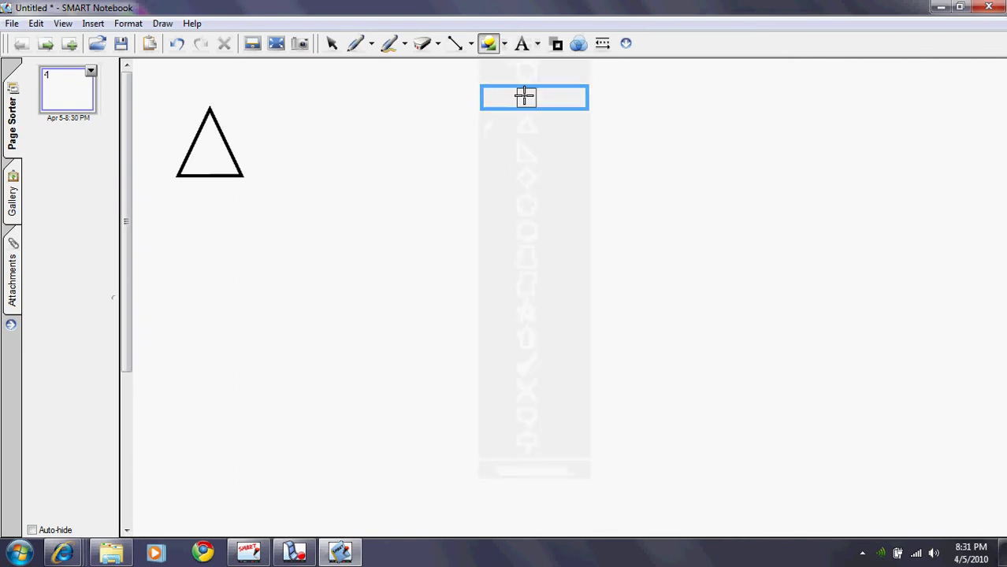
pyautogui.moveTo(352, 111)
pyautogui.mouseDown()
pyautogui.moveTo(328, 174)
pyautogui.moveTo(292, 170)
pyautogui.mouseUp()
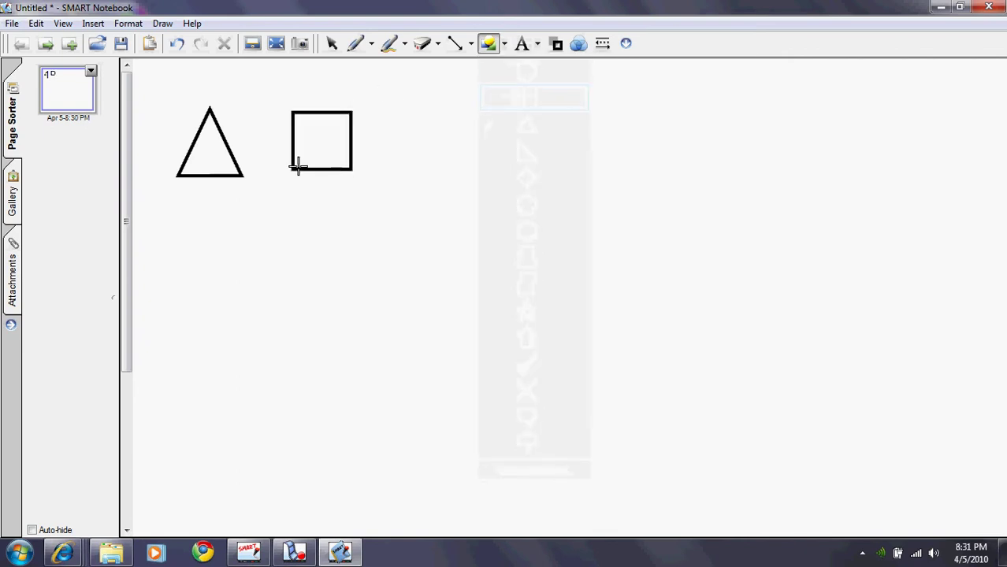
# Step: Add a diamond to the right of the square and adjust its size and placement
pyautogui.click(505, 45)
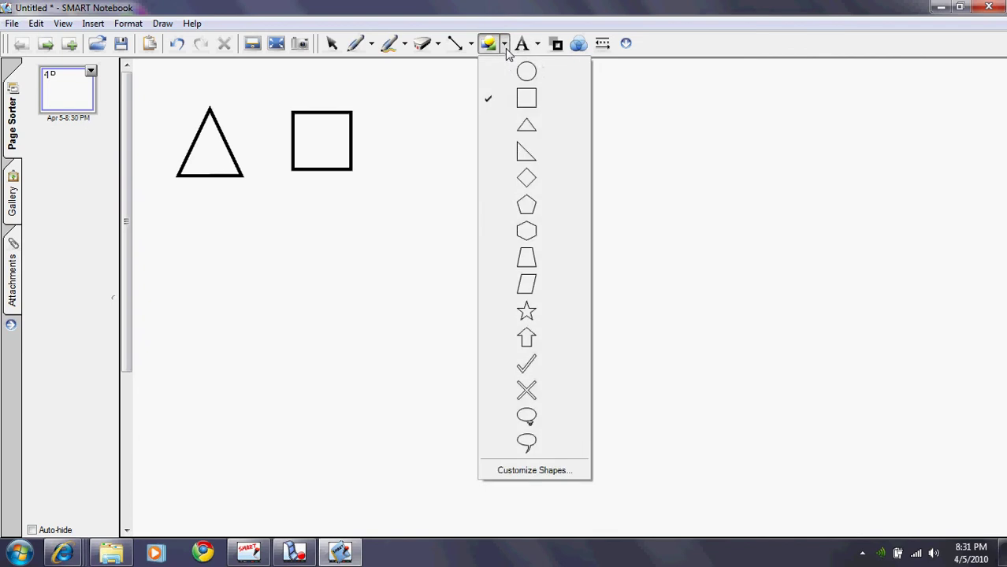
pyautogui.click(528, 180)
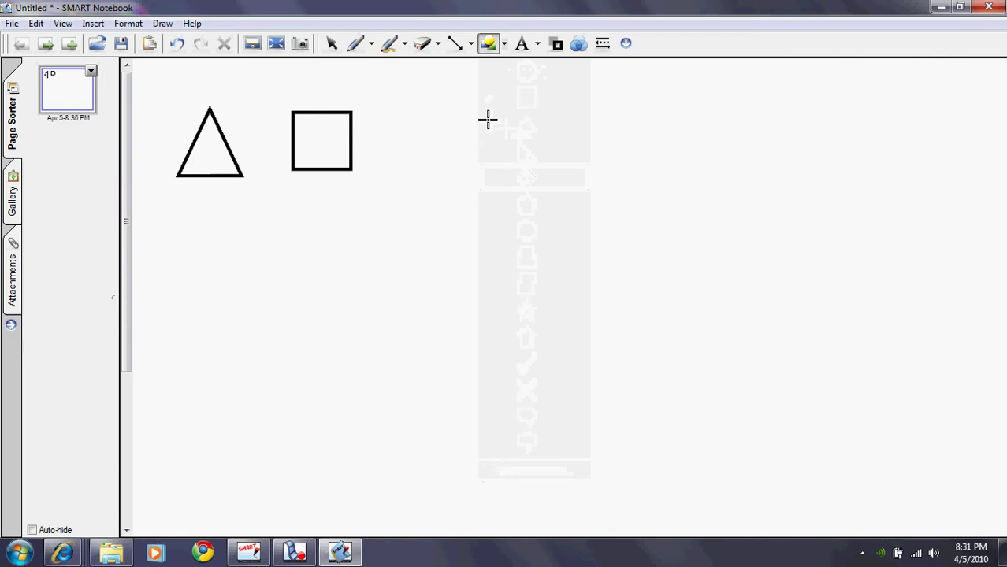
pyautogui.moveTo(489, 119); pyautogui.dragTo(406, 198)
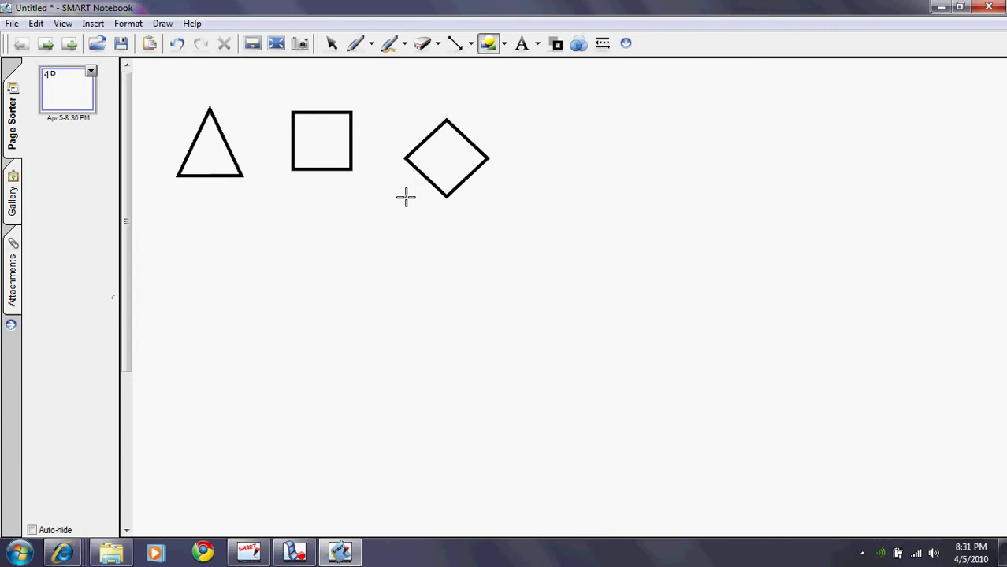
pyautogui.moveTo(405, 198); pyautogui.dragTo(407, 195)
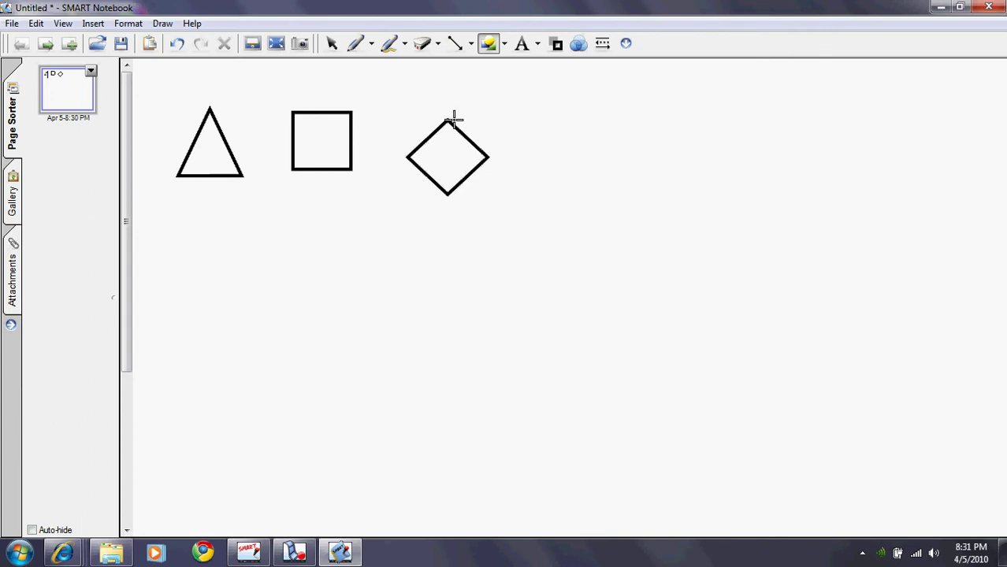
# Step: Draw a trapezoid right of the diamond, then a wide rectangle ending the row
pyautogui.click(505, 46)
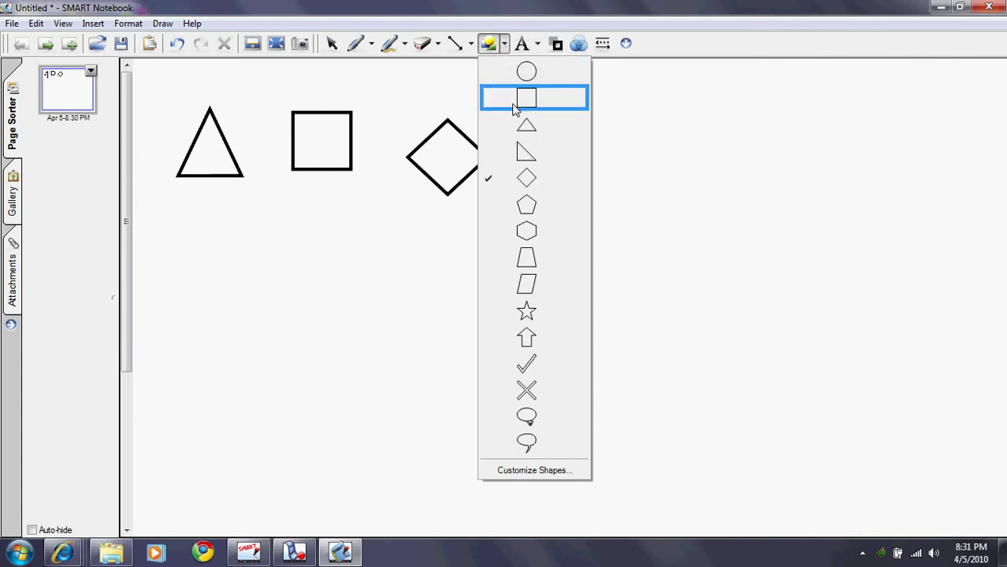
pyautogui.click(526, 254)
pyautogui.moveTo(613, 115); pyautogui.dragTo(543, 189)
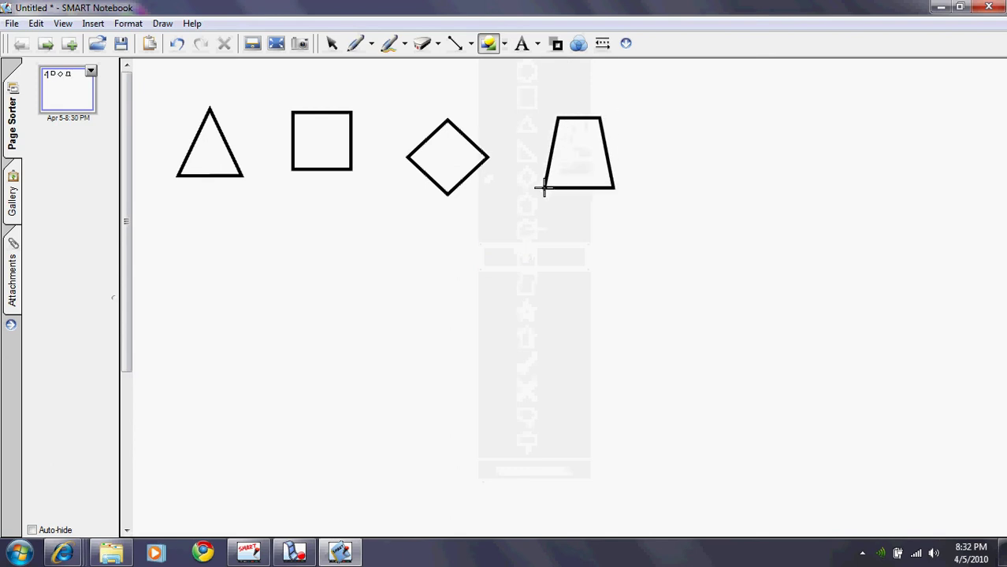
pyautogui.click(507, 46)
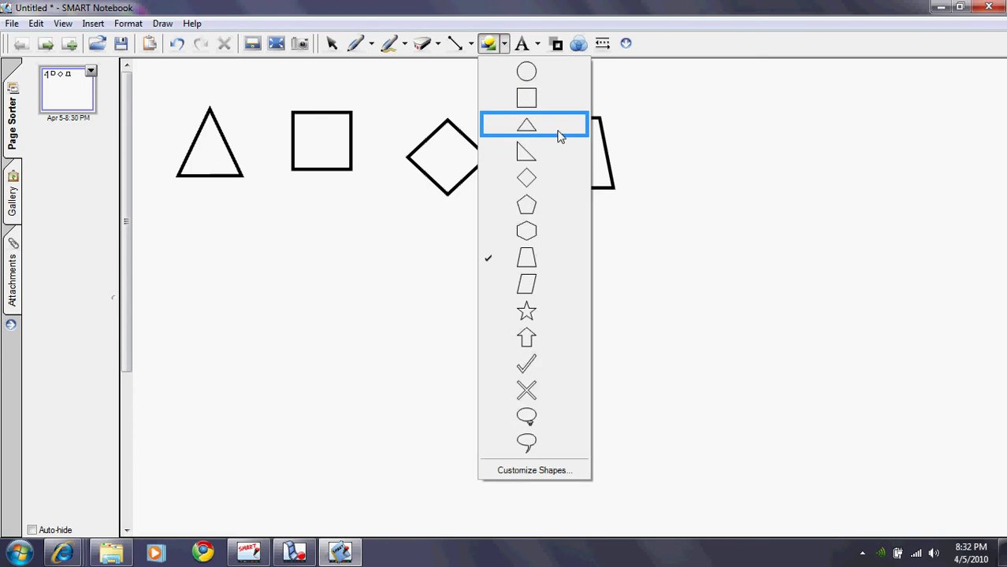
pyautogui.click(530, 97)
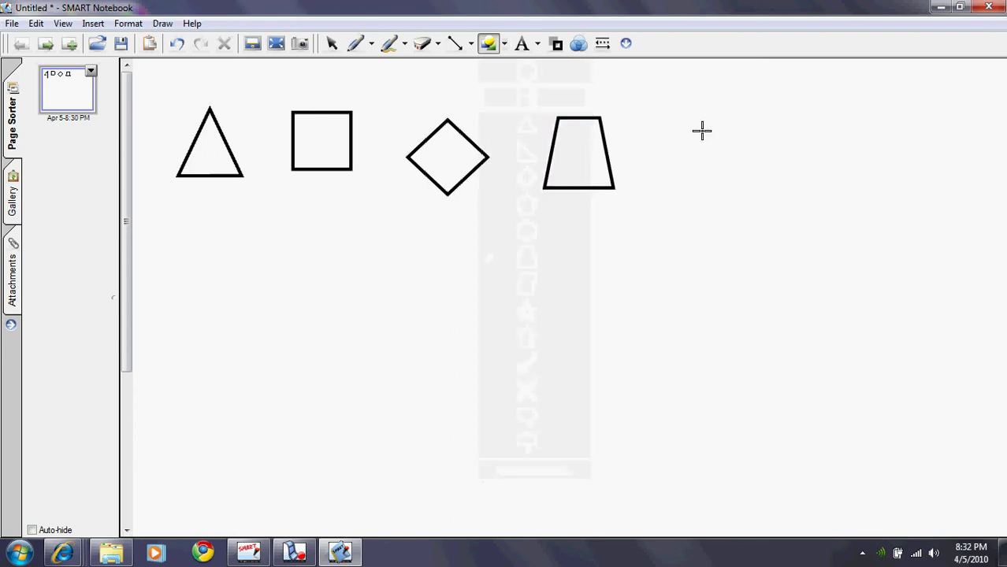
pyautogui.moveTo(702, 132)
pyautogui.mouseDown()
pyautogui.moveTo(848, 136)
pyautogui.moveTo(843, 188)
pyautogui.mouseUp()
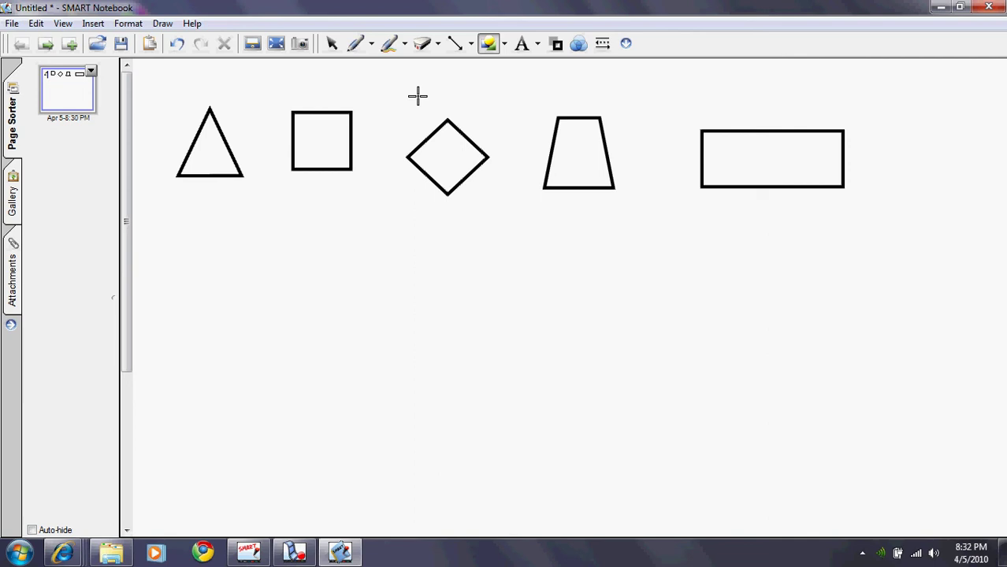
pyautogui.click(360, 44)
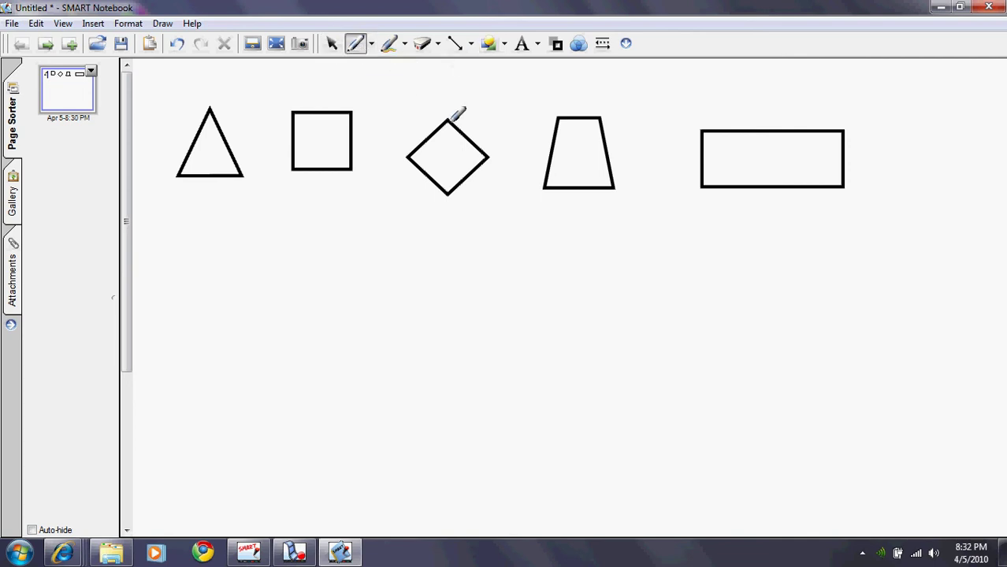
pyautogui.moveTo(450, 121); pyautogui.dragTo(448, 195)
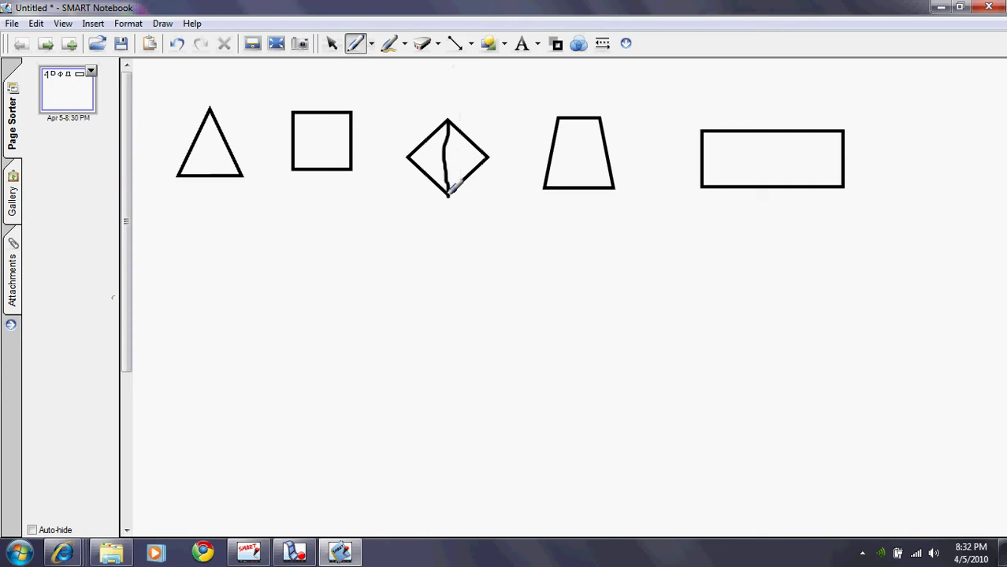
pyautogui.click(424, 45)
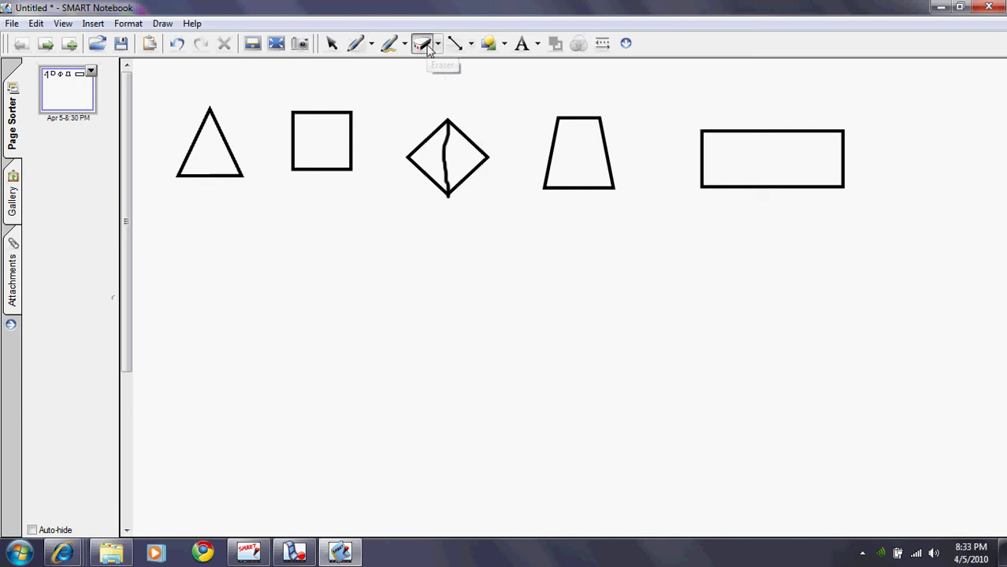
pyautogui.moveTo(450, 130); pyautogui.dragTo(452, 186)
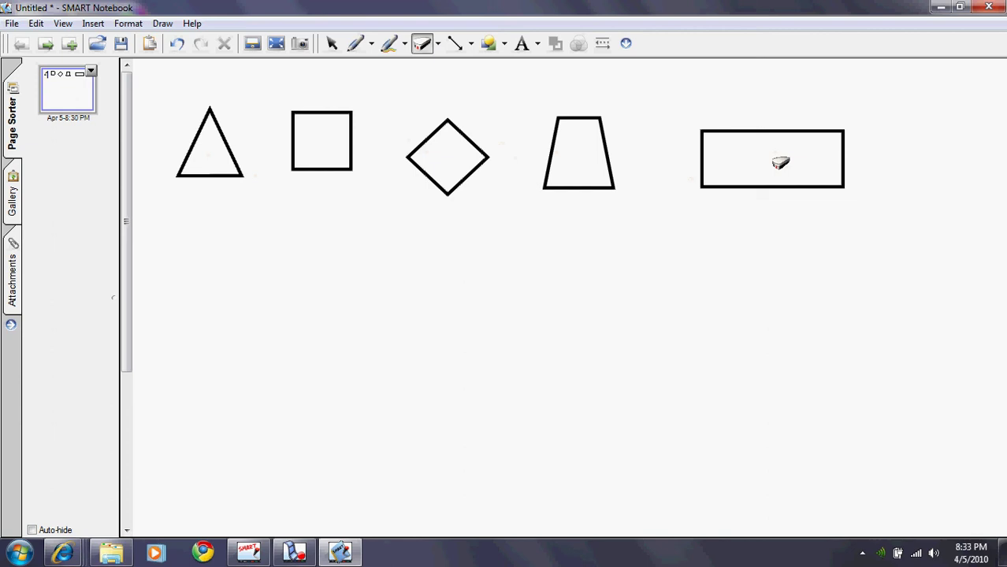
pyautogui.click(356, 44)
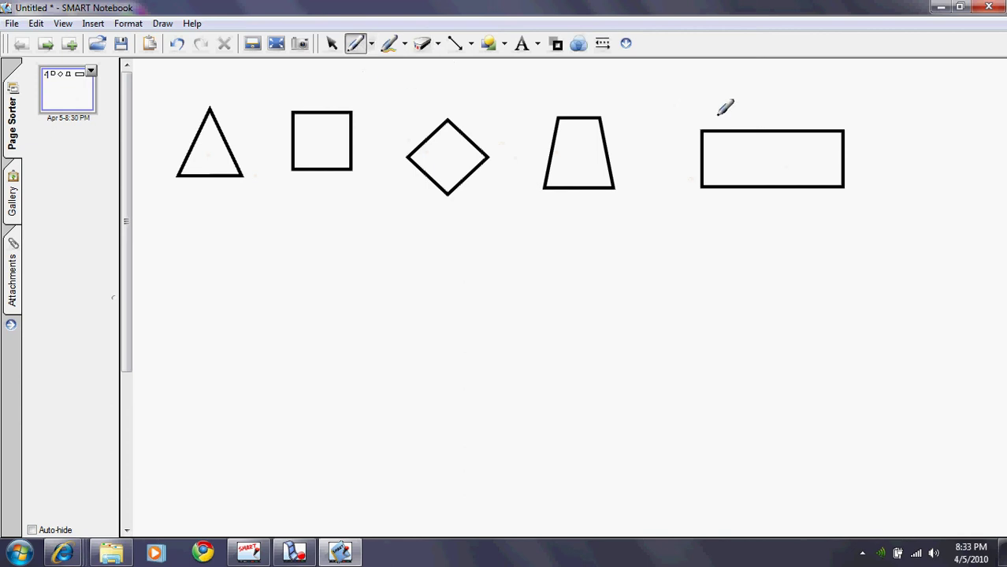
pyautogui.moveTo(770, 131); pyautogui.dragTo(772, 187)
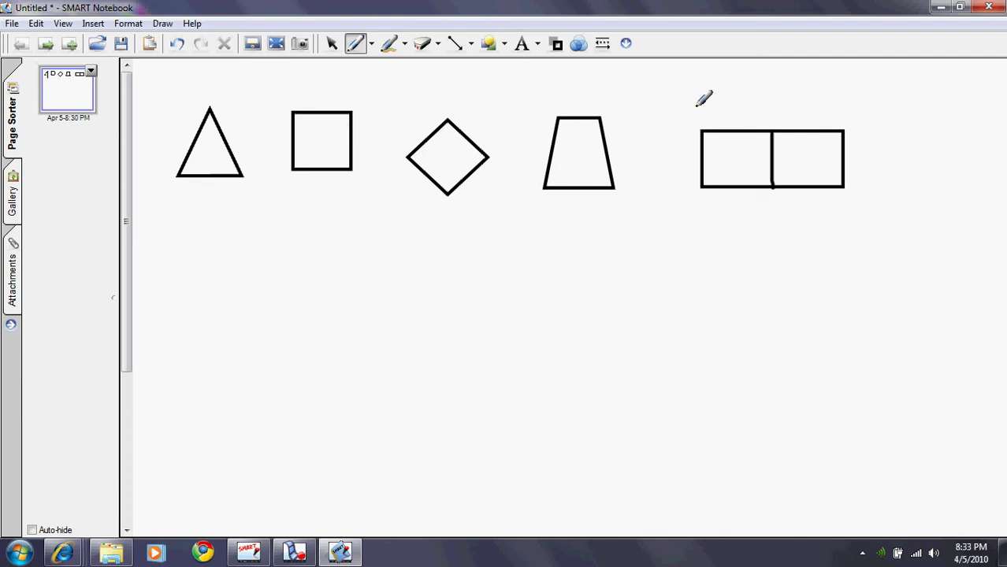
pyautogui.click(423, 44)
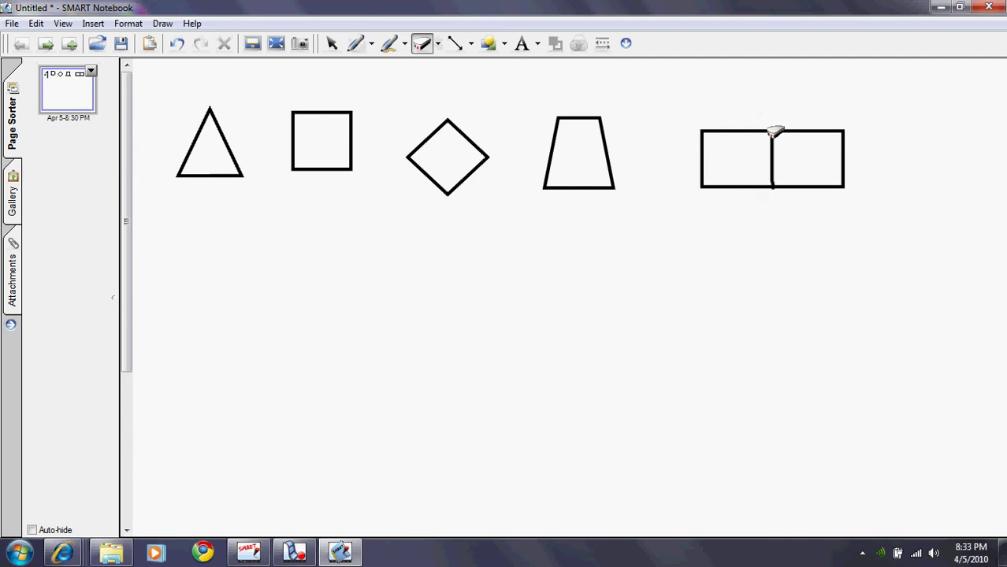
pyautogui.moveTo(775, 130); pyautogui.dragTo(776, 193)
pyautogui.click(332, 43)
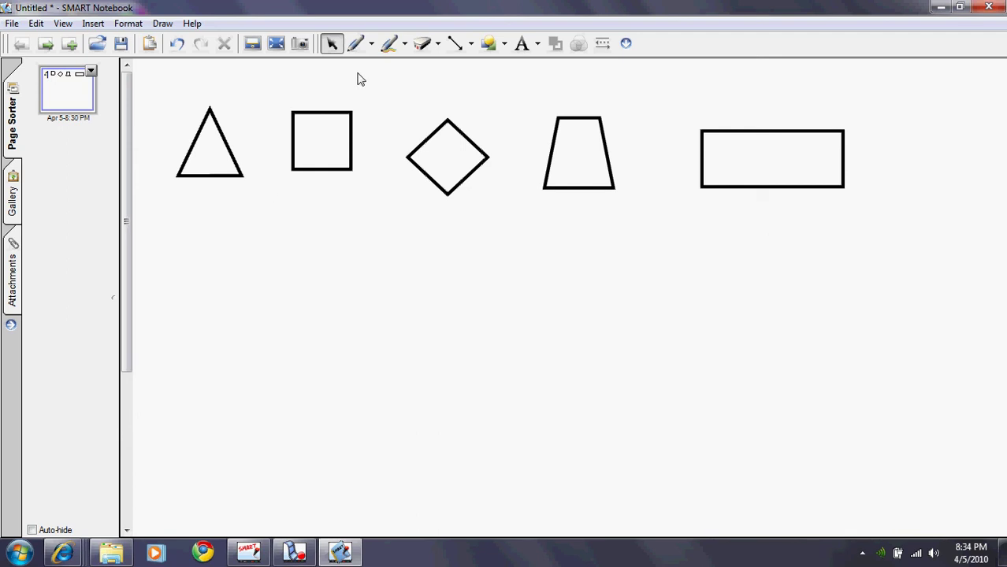
# Step: Draw a pen line down inside the trapezoid, erase it, and draw a new one
pyautogui.click(354, 43)
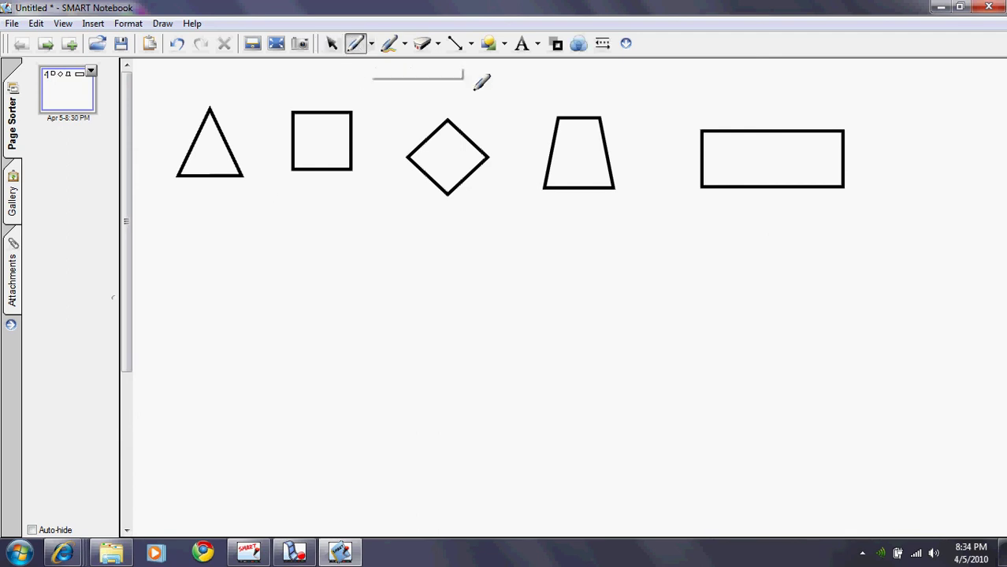
pyautogui.moveTo(559, 116); pyautogui.dragTo(560, 184)
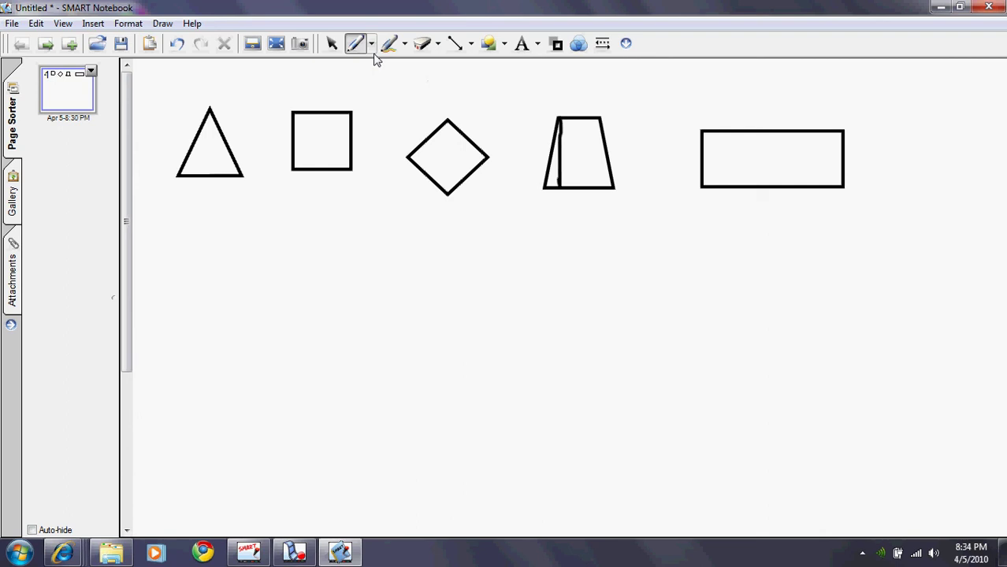
pyautogui.click(428, 46)
pyautogui.moveTo(552, 122); pyautogui.dragTo(560, 187)
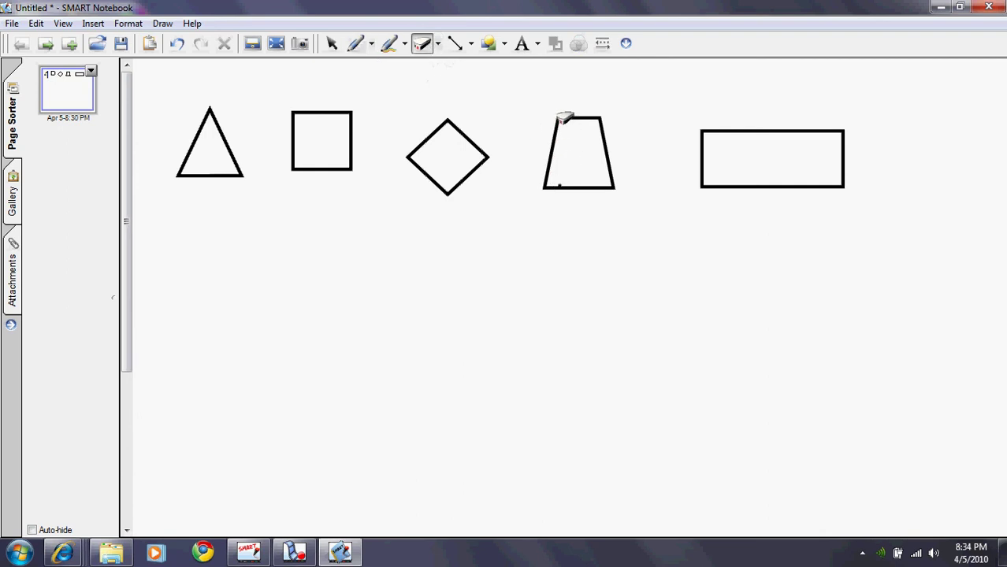
pyautogui.click(356, 44)
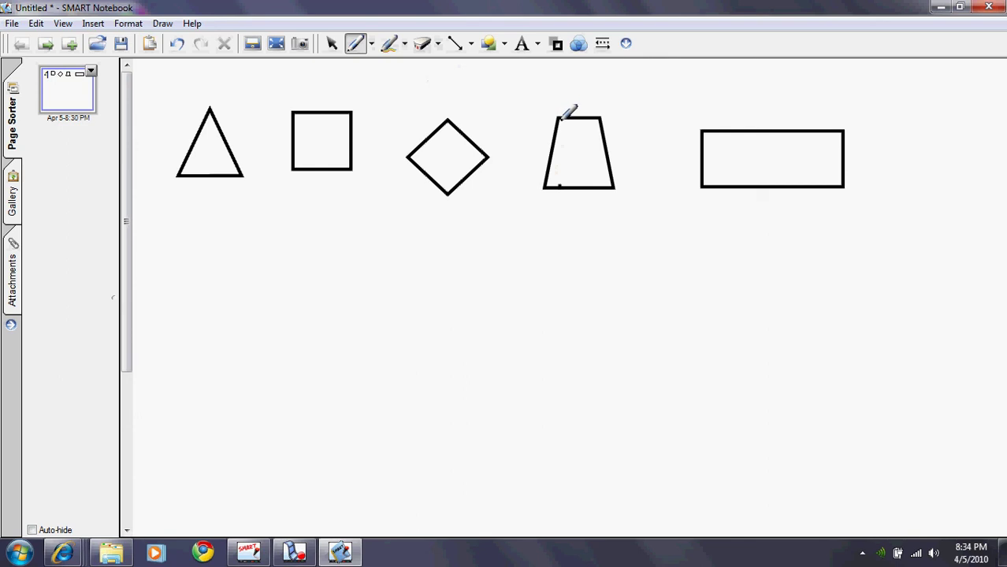
pyautogui.moveTo(560, 119); pyautogui.dragTo(573, 187)
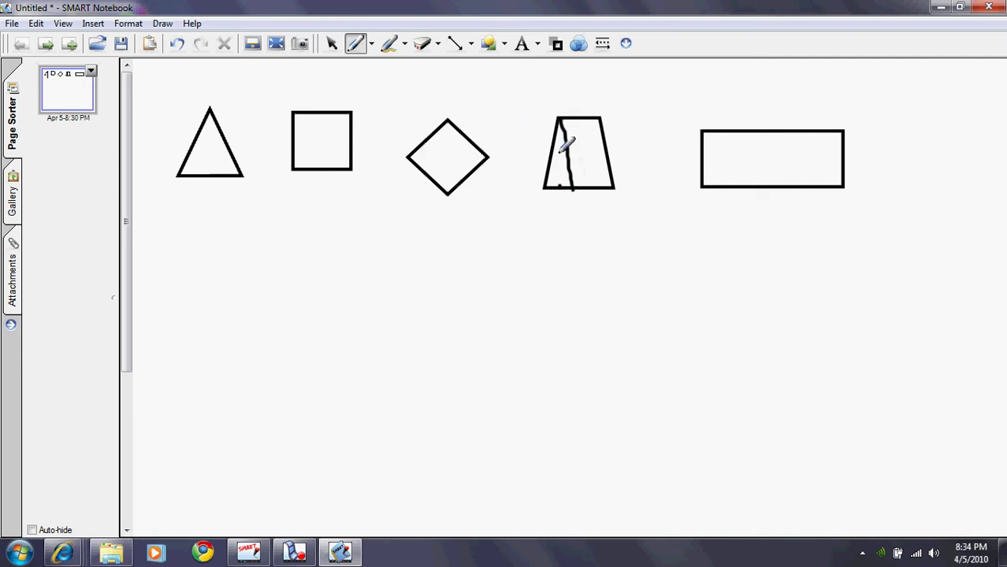
# Step: Erase the trapezoid's pen line so all five shapes are clean, then minimize Notebook
pyautogui.click(332, 43)
pyautogui.click(356, 44)
pyautogui.click(422, 44)
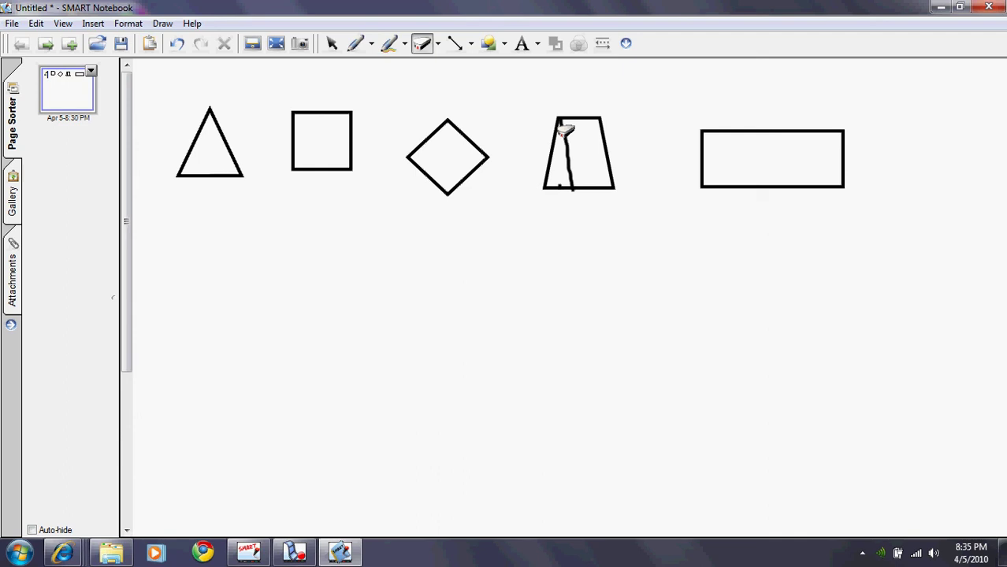
pyautogui.moveTo(564, 123); pyautogui.dragTo(573, 194)
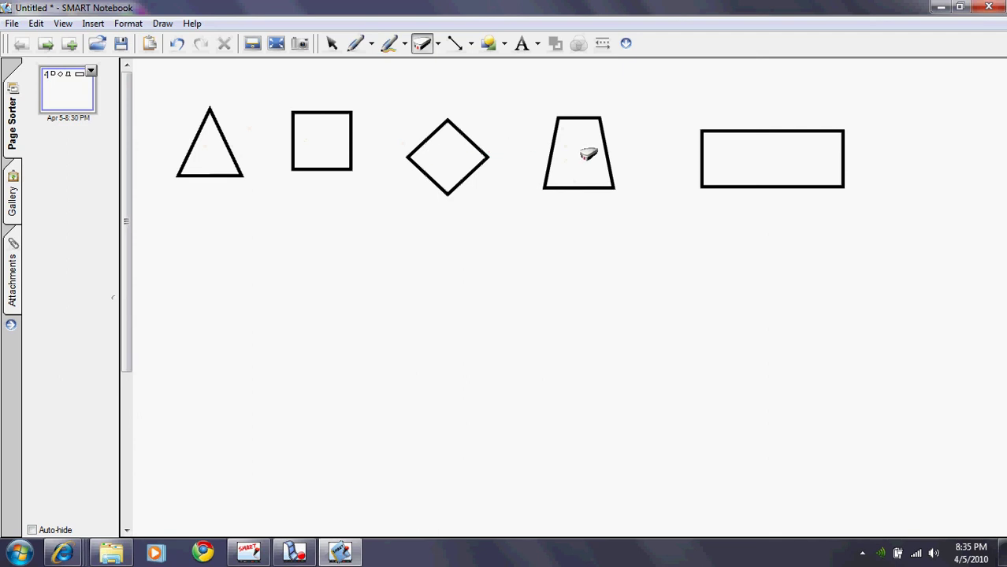
pyautogui.click(944, 8)
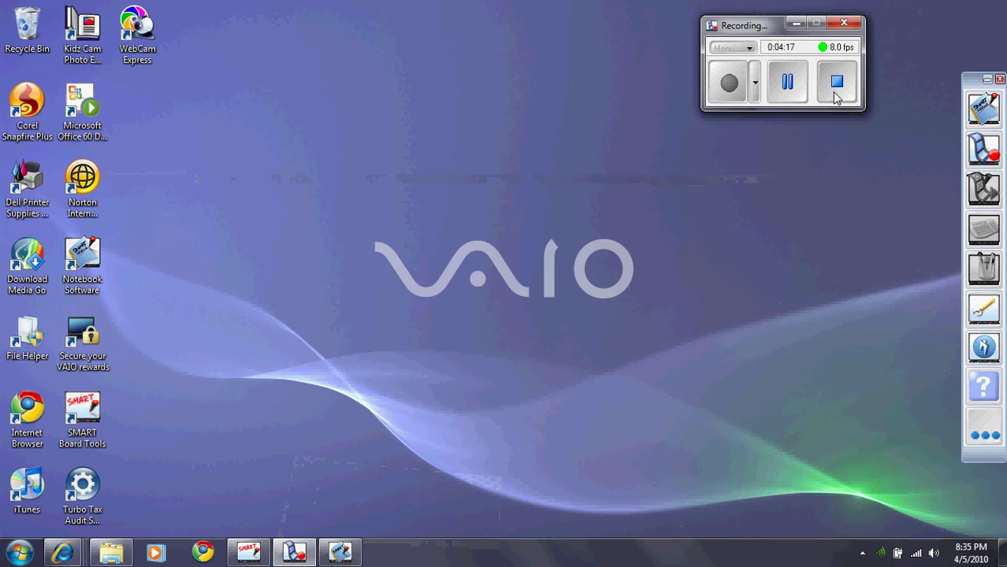